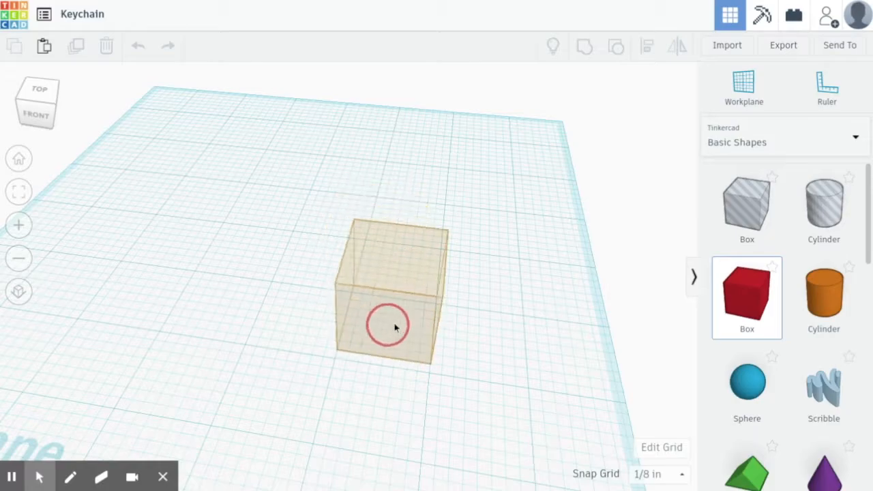
- Pull the red box's height down into a thin slab and view it from directly above
right_drag(429, 325, 382, 280)
middle_drag(316, 139, 189, 191)
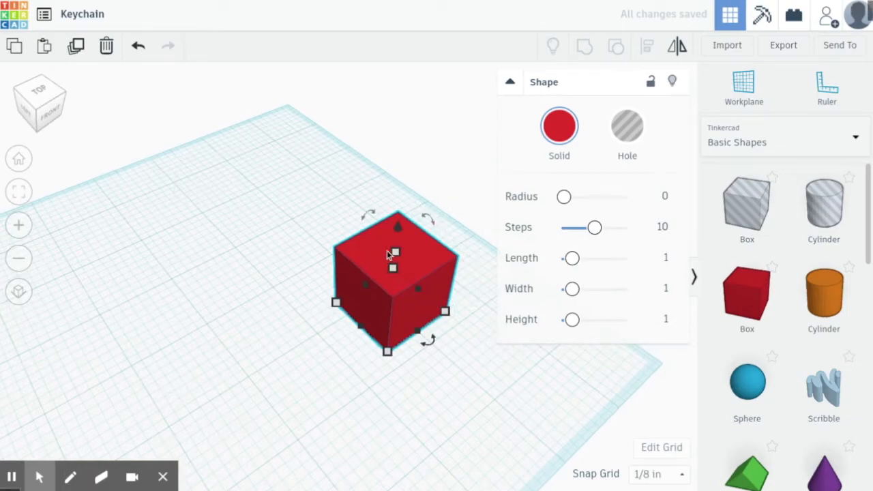
drag(392, 256, 396, 296)
click(248, 399)
middle_drag(248, 399, 211, 362)
mouse_move(211, 362)
right_down()
mouse_move(226, 258)
mouse_move(184, 230)
mouse_move(253, 181)
mouse_move(212, 316)
mouse_move(215, 352)
right_up()
- Confirm inch units in Edit Grid, update the grid, and set Snap Grid to 1/64 in
click(354, 326)
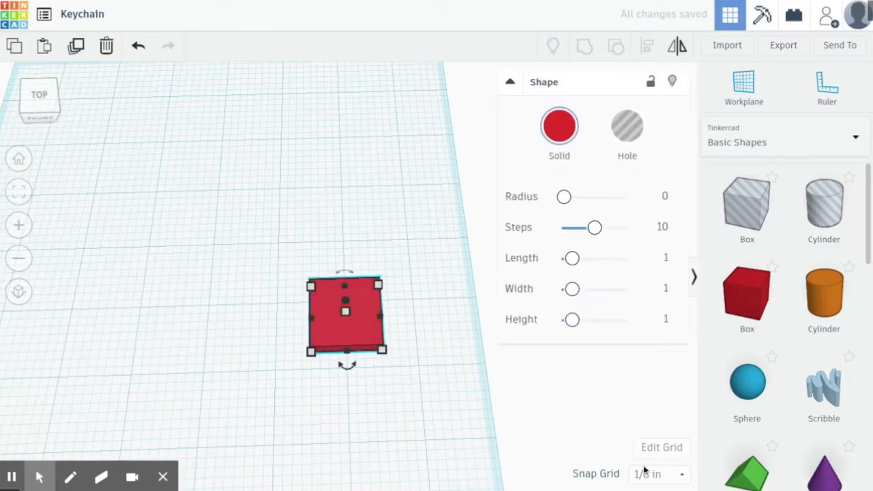
click(656, 474)
click(590, 419)
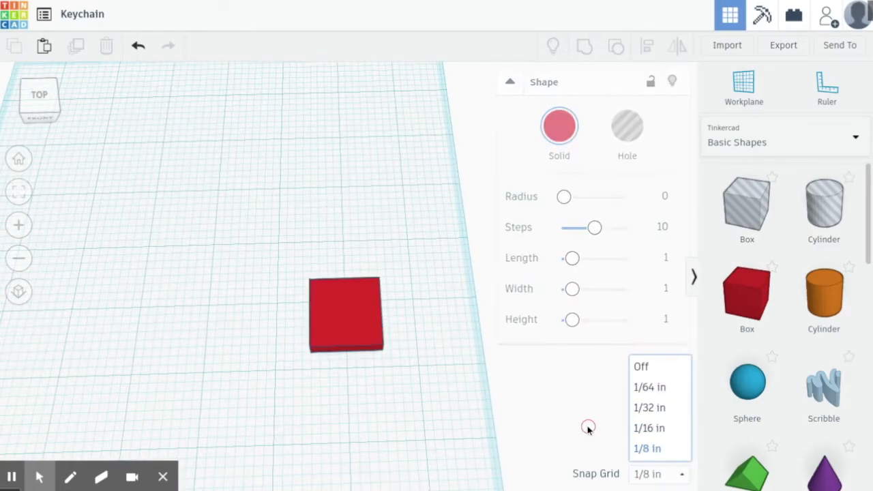
click(651, 448)
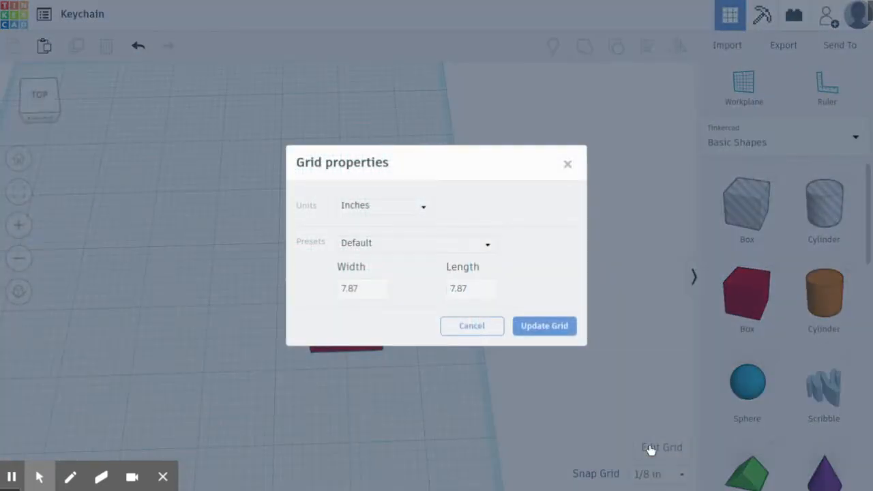
click(387, 208)
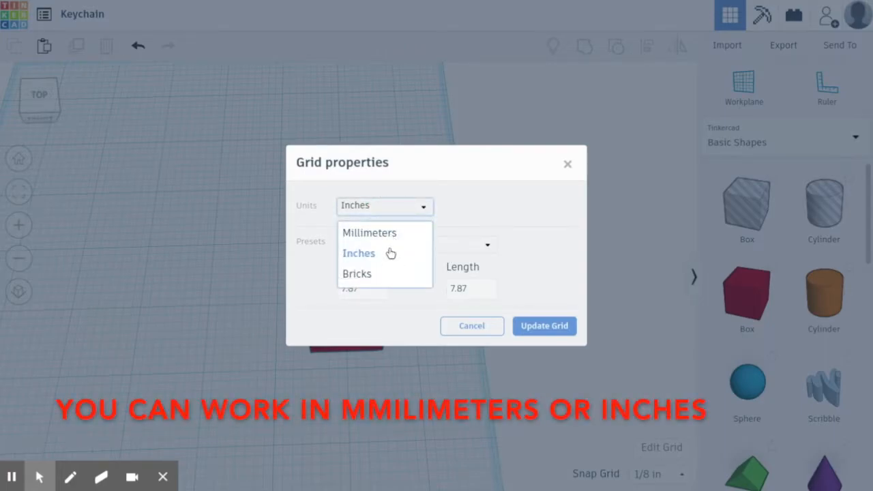
click(546, 327)
click(676, 477)
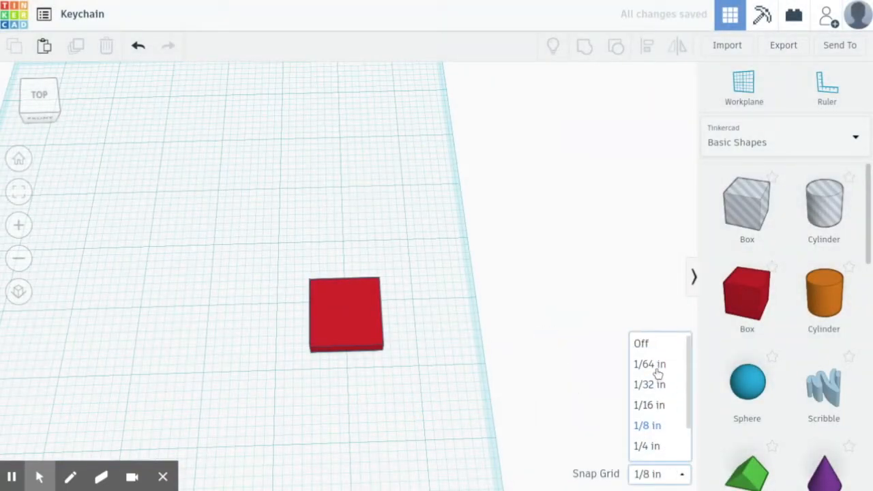
click(651, 365)
- Enlarge the slab with its corner handle, then enter width 4 and depth 1.4
click(346, 330)
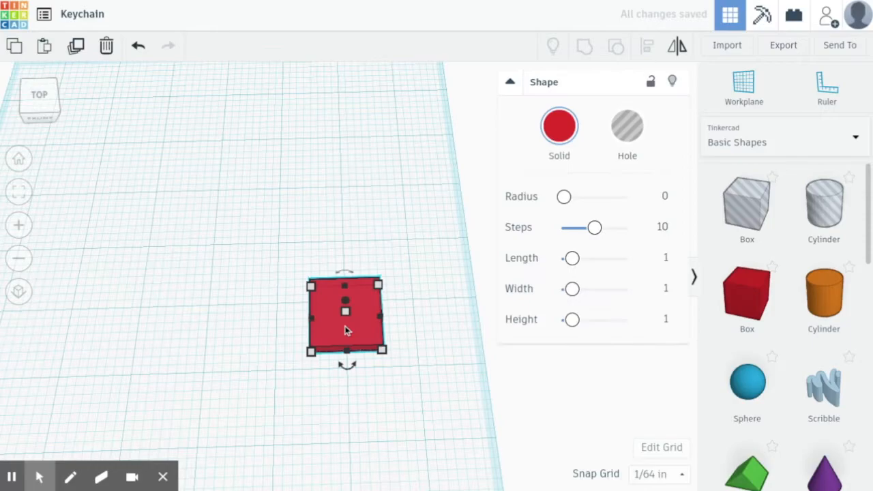
drag(310, 286, 118, 271)
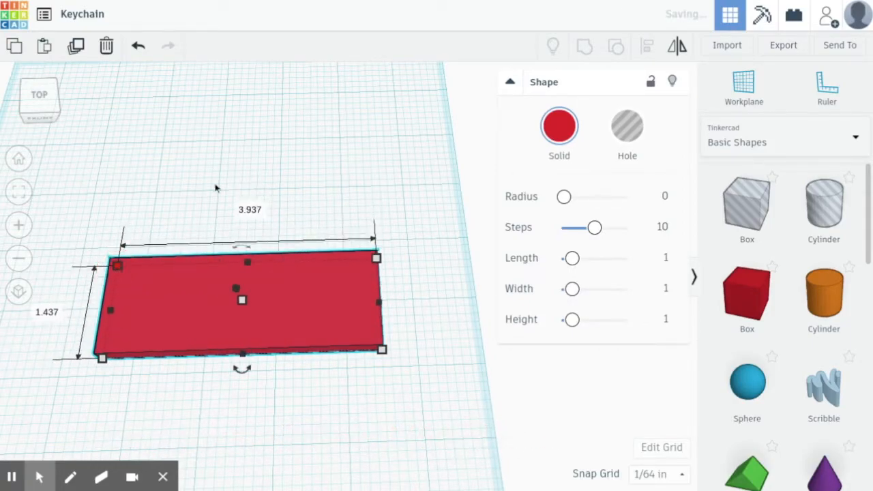
click(247, 212)
text(4)
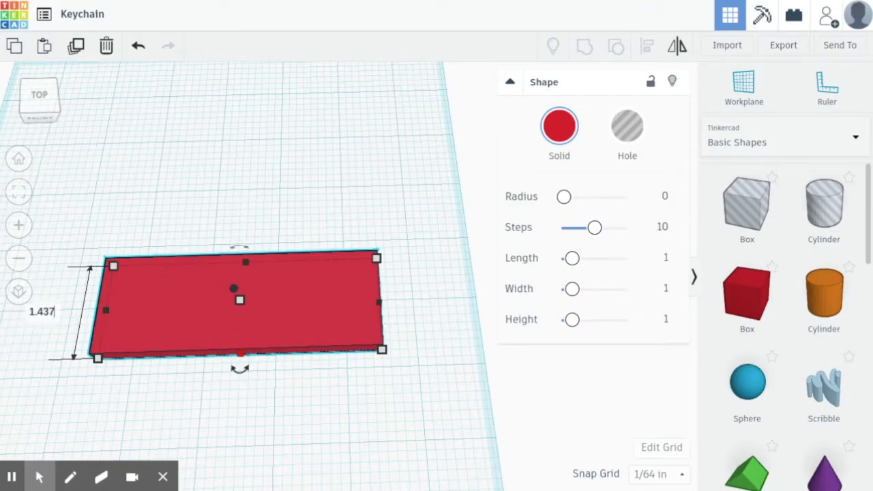
key(Return)
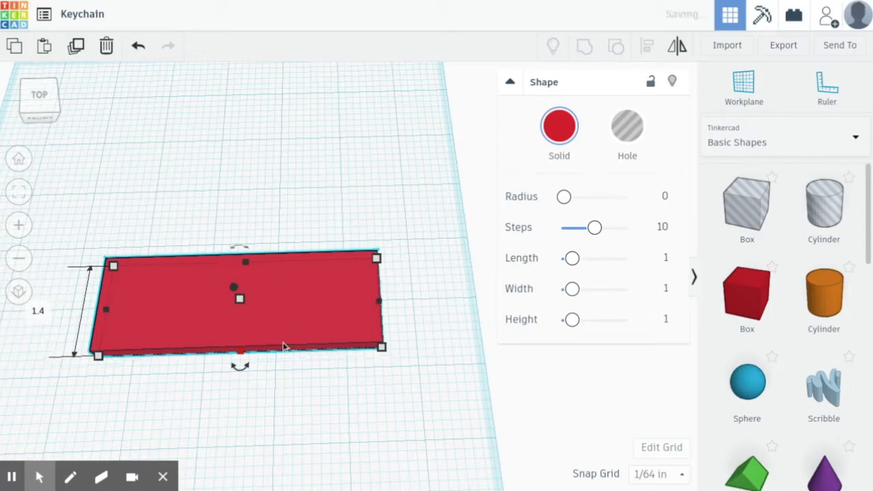
click(345, 472)
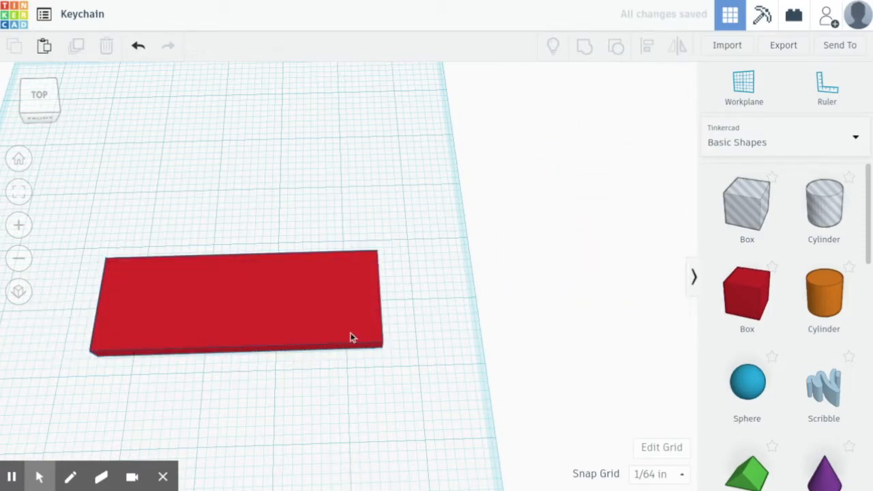
- Place a cylinder at the slab's left end and turn it into a hole
drag(843, 273, 164, 310)
key(Delete)
middle_drag(224, 423, 431, 382)
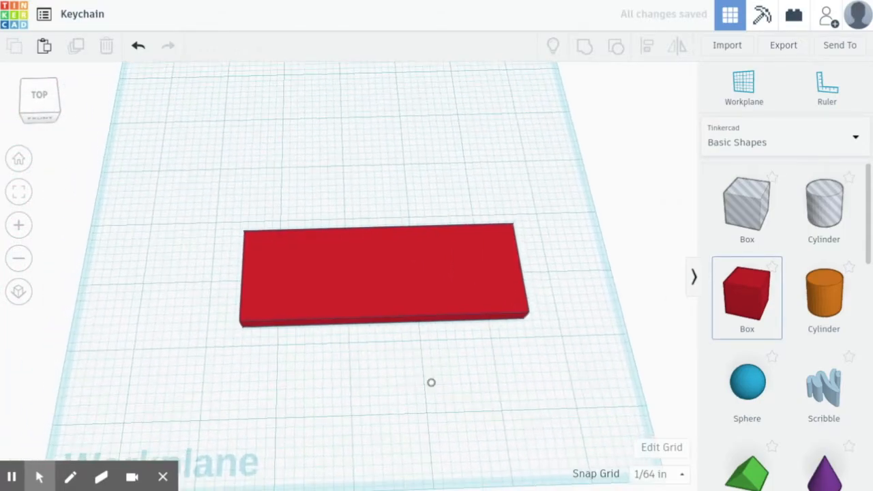
drag(816, 276, 230, 276)
click(626, 127)
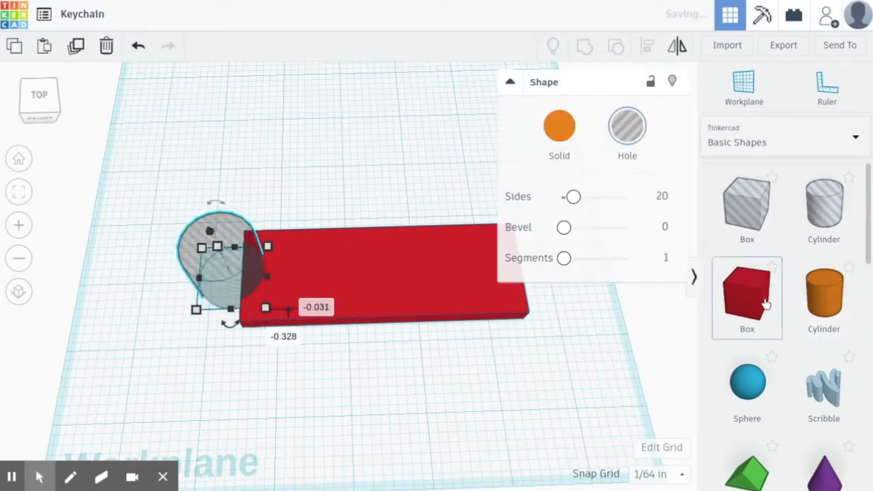
- Add an orange Tube shape to the workplane beside the slab
scroll(766, 304, down, 8)
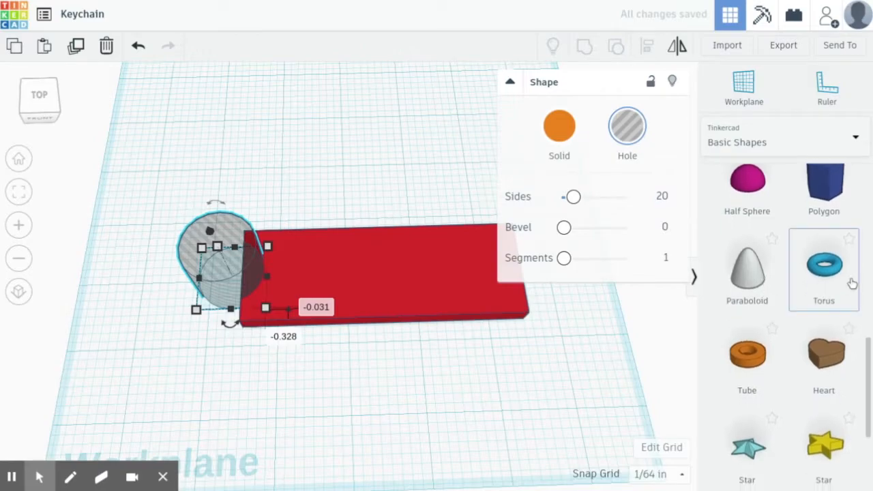
drag(730, 320, 279, 135)
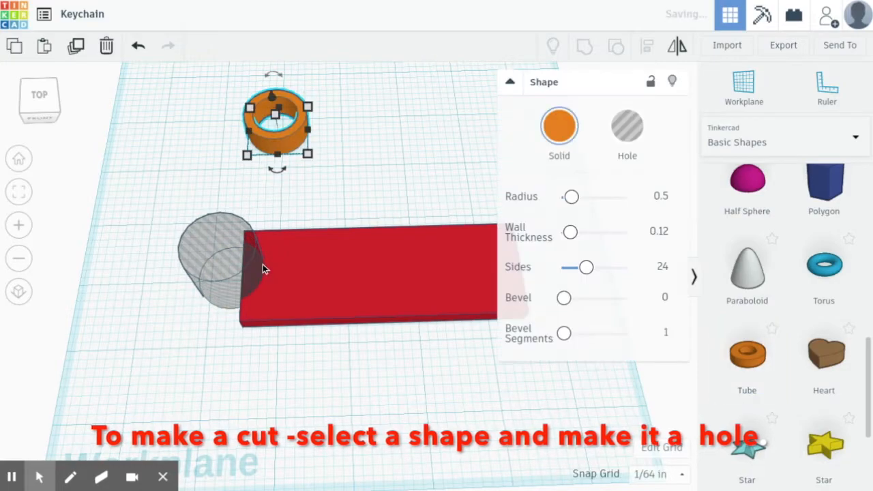
click(447, 163)
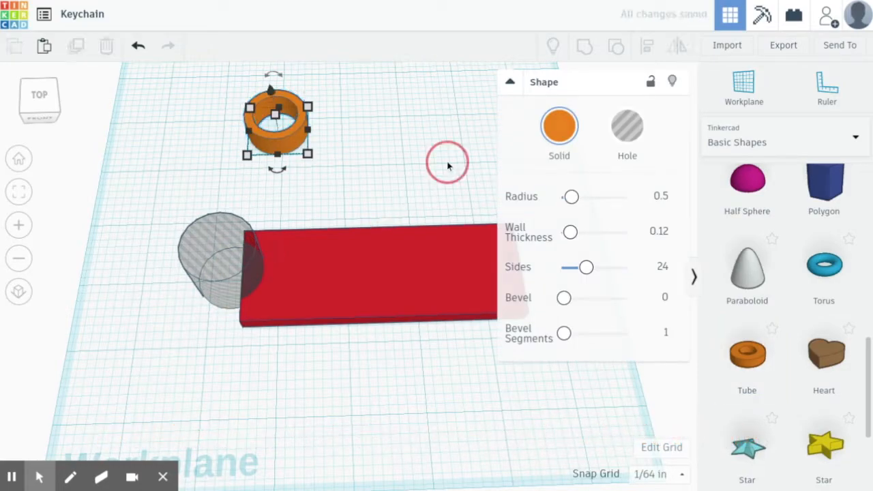
click(244, 266)
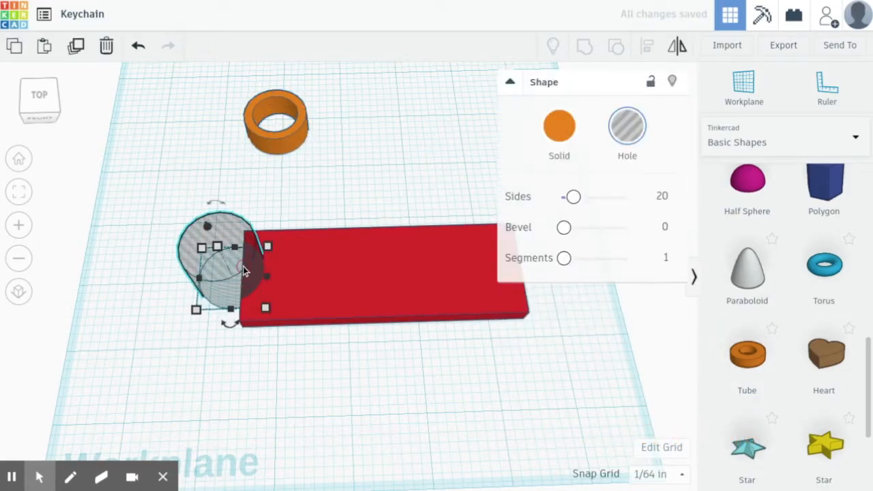
click(420, 302)
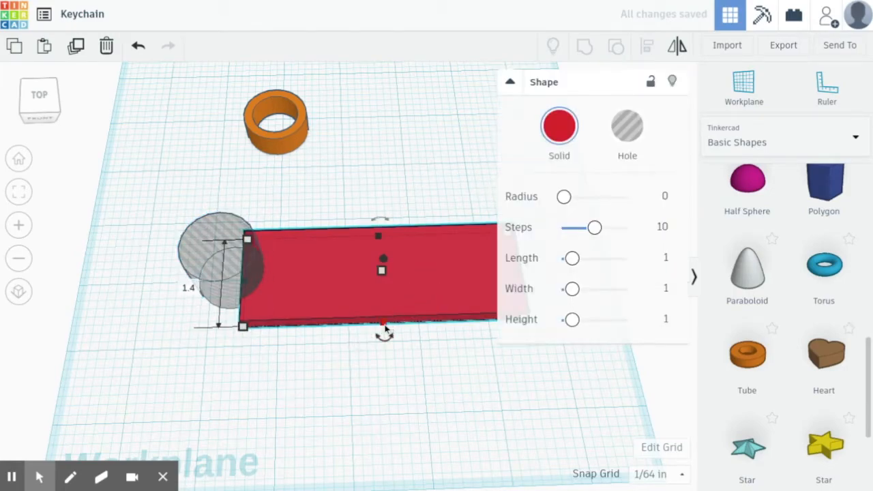
- Resize the hole cylinder to 1.4 by 1.4 and nudge it onto the slab's left end
click(237, 288)
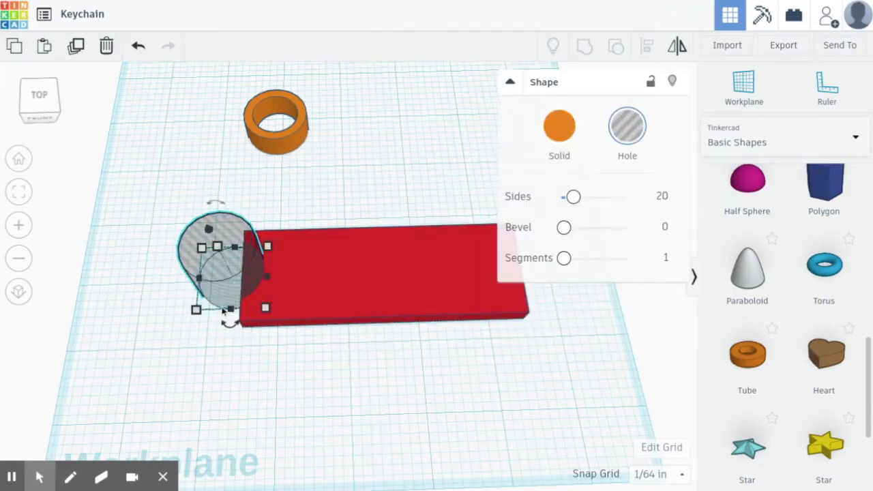
click(137, 282)
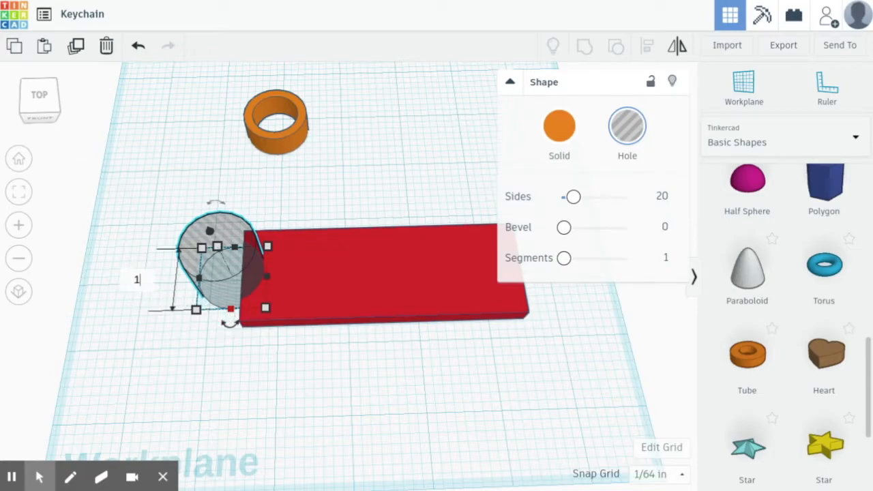
text(.4)
key(Return)
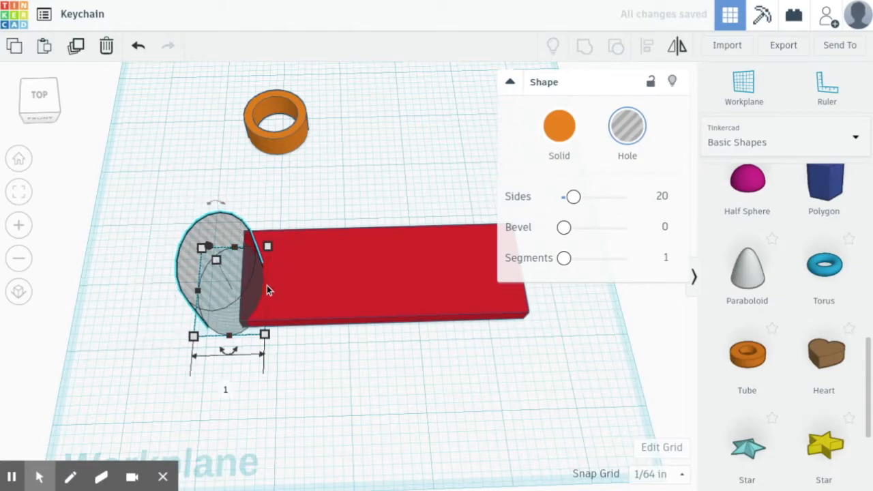
text(1.0)
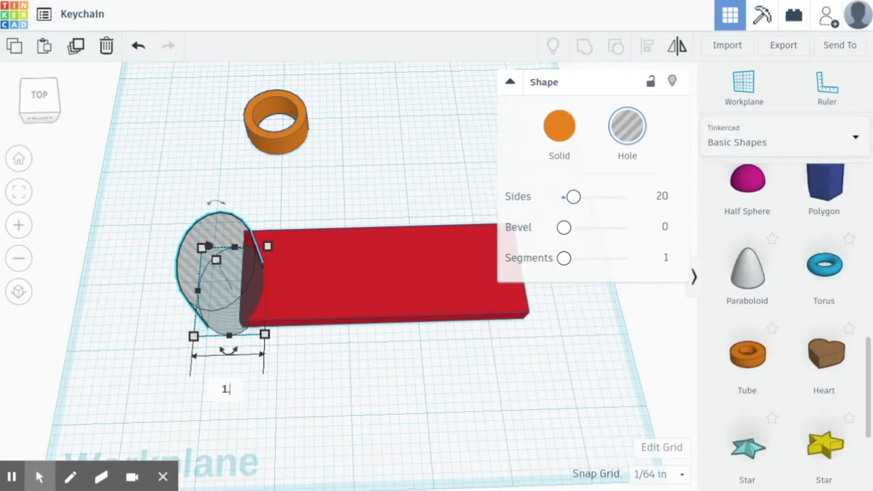
key(Return)
key(Up)
key(Up)
key(Up)
key(Up)
key(Up)
key(Up)
key(Up)
key(Up)
key(Up)
key(Up)
key(Up)
key(Up)
key(Up)
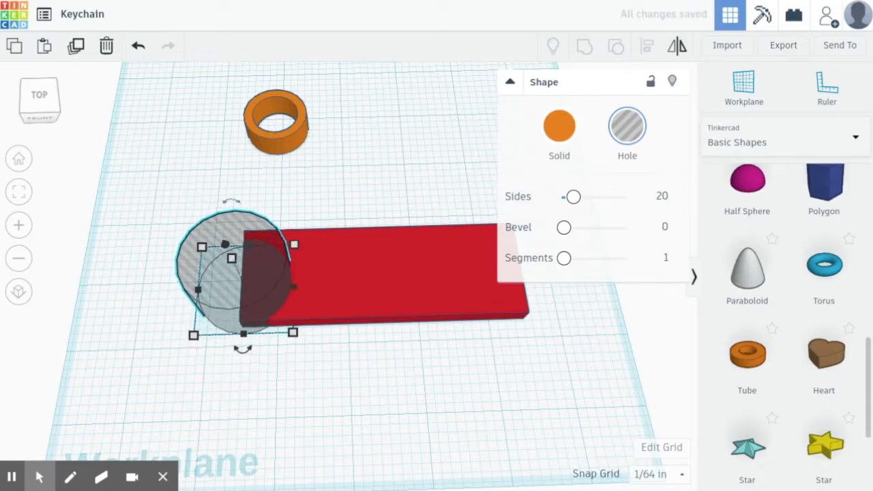
key(Down)
key(Down)
key(Down)
key(Left)
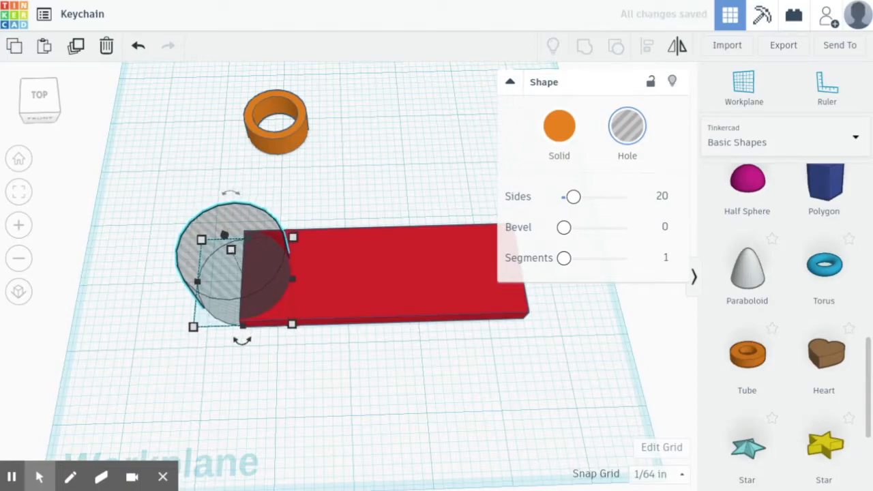
scroll(258, 273, up, 5)
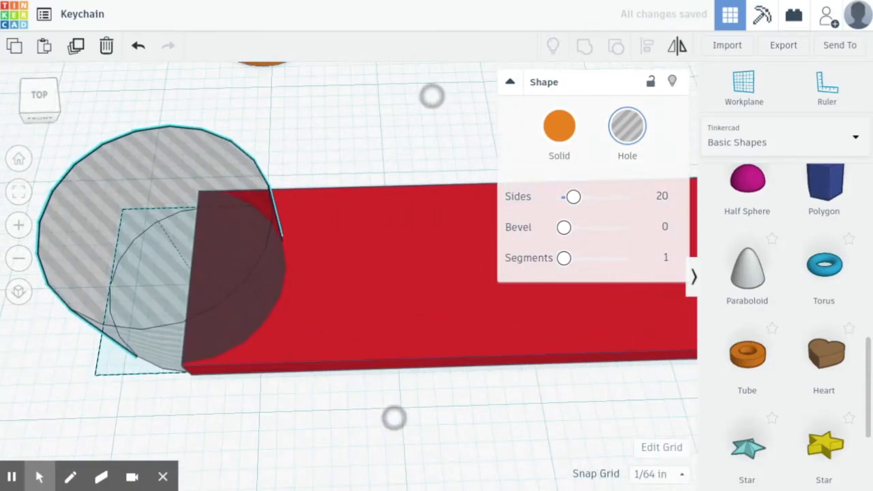
key(Down)
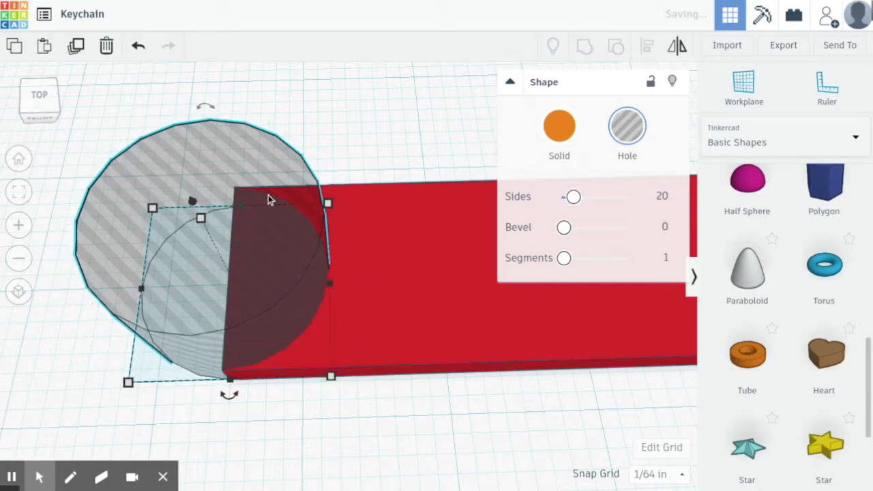
- Group the hole cylinder with the red slab to cut the notch
drag(367, 107, 171, 303)
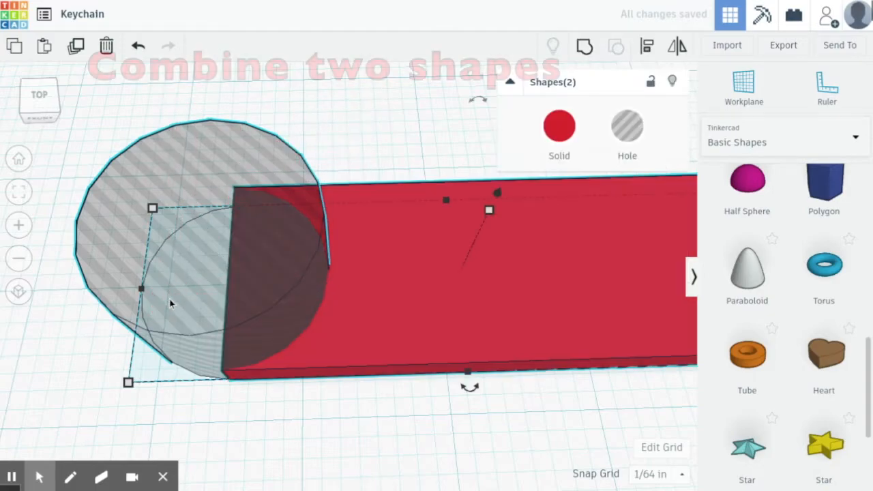
click(584, 47)
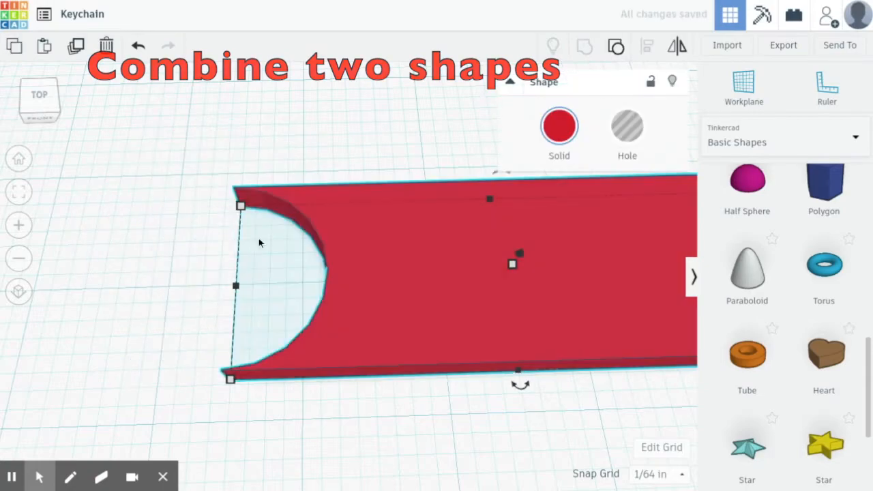
click(168, 198)
scroll(355, 287, down, 3)
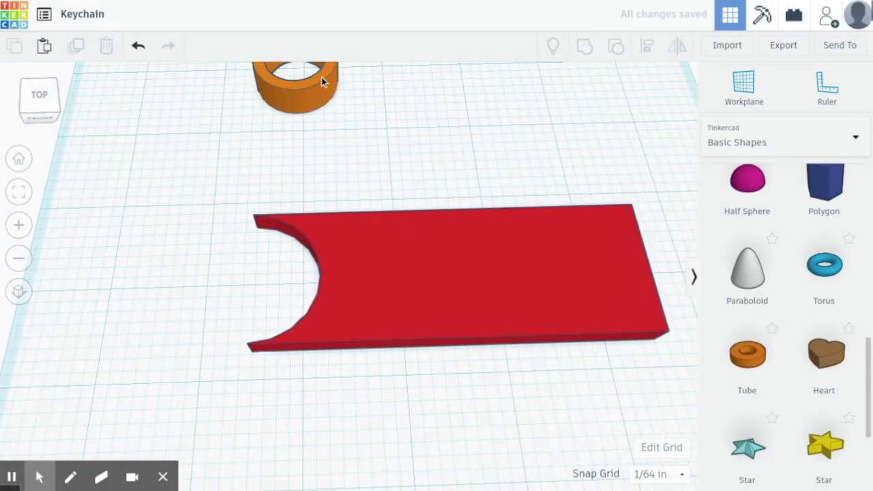
- Move the orange tube onto the cutout and resize it to 1.4 by 1.4
drag(282, 107, 249, 328)
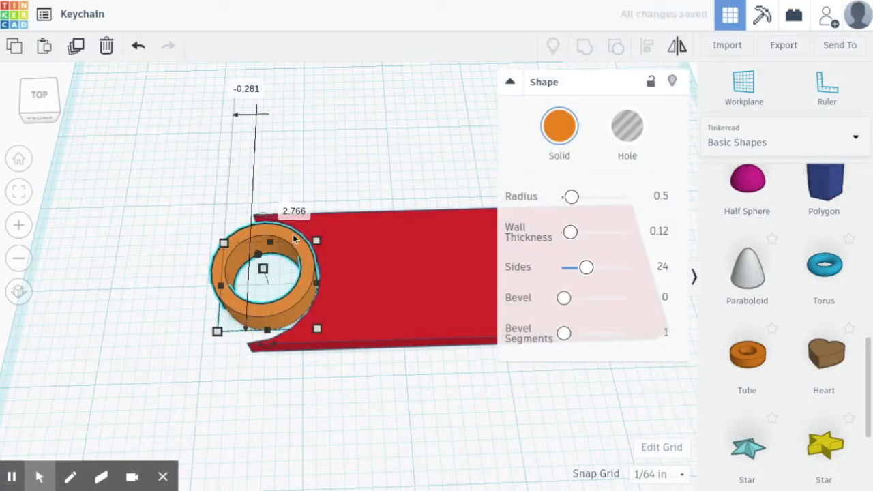
click(198, 227)
click(256, 328)
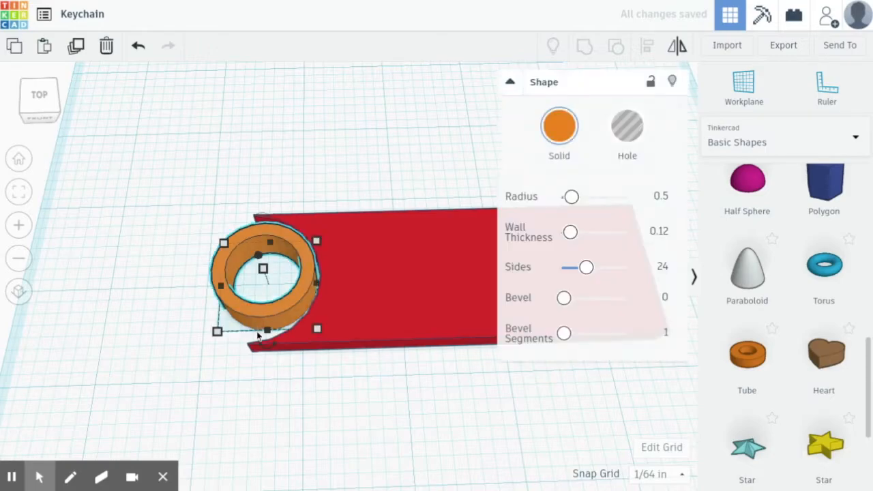
click(159, 288)
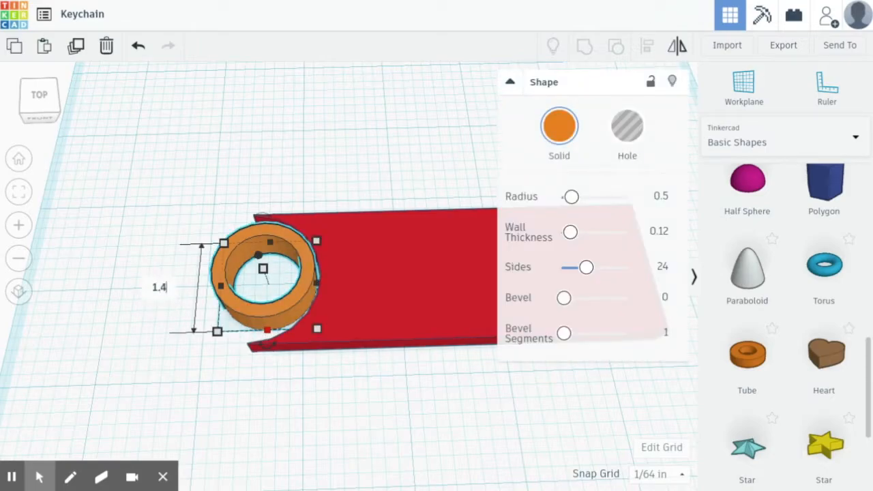
key(Return)
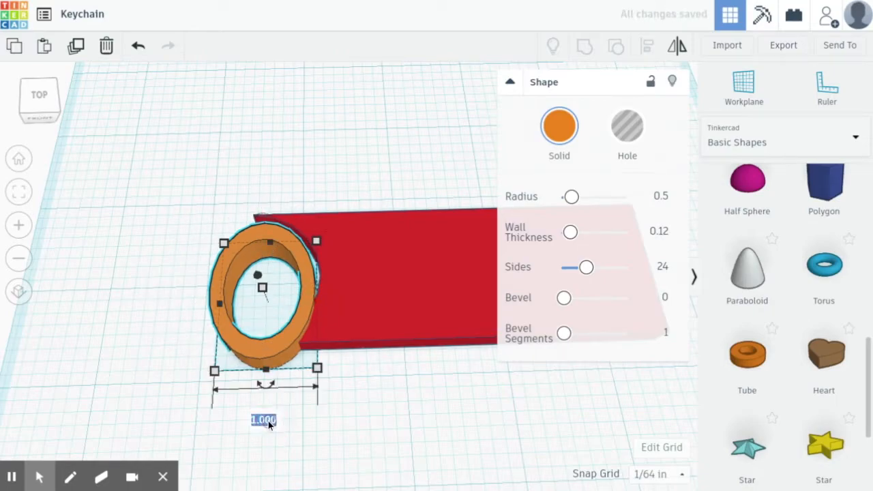
text(1.4)
key(Return)
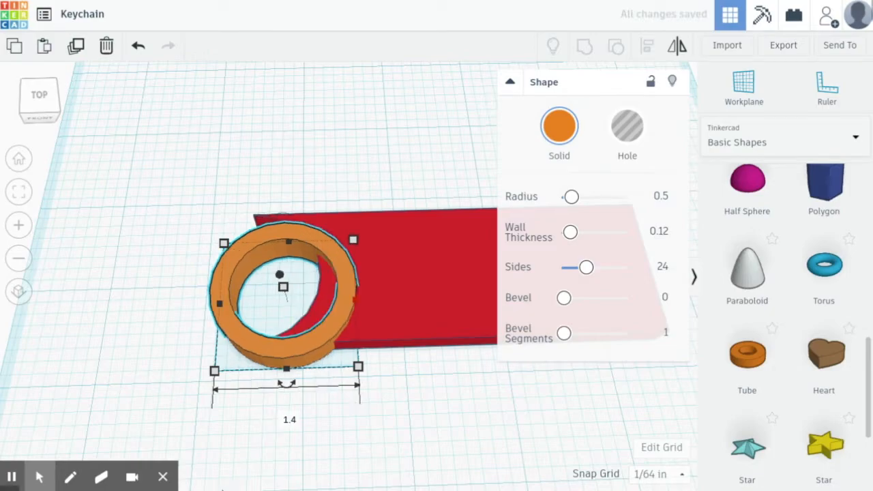
- Nudge the tube with arrow keys until it aligns with the plate's cutout
key(Up)
key(Up)
key(Up)
key(Up)
key(Up)
key(Up)
key(Up)
key(Up)
key(Up)
key(Up)
key(Up)
key(Up)
key(Up)
key(Up)
key(Up)
key(Up)
key(Left)
key(Left)
key(Left)
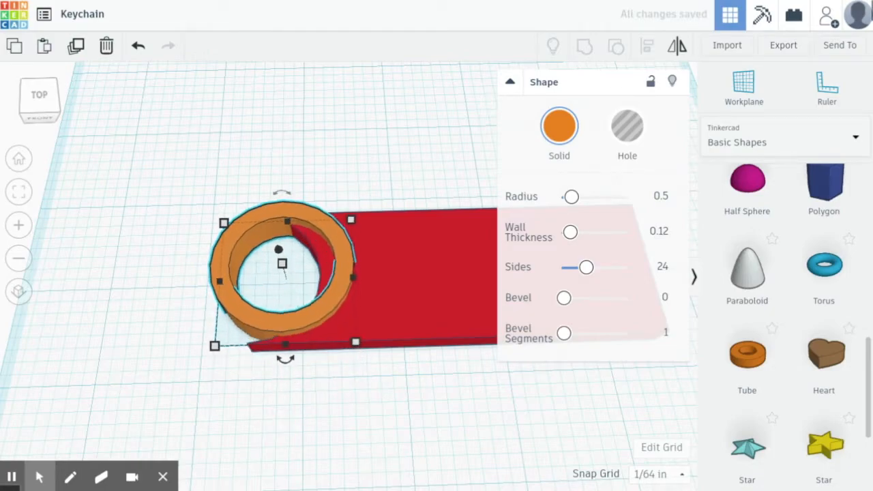
key(Left)
key(Left)
key(Left)
key(Left)
key(Left)
key(Left)
key(Left)
key(Left)
key(Left)
key(Left)
key(Left)
key(Left)
key(Left)
key(Left)
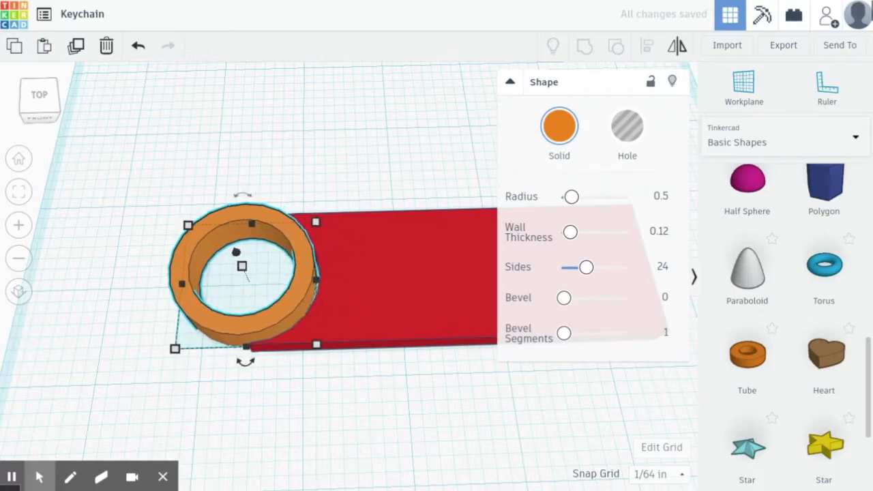
key(Right)
key(Down)
scroll(370, 252, up, 3)
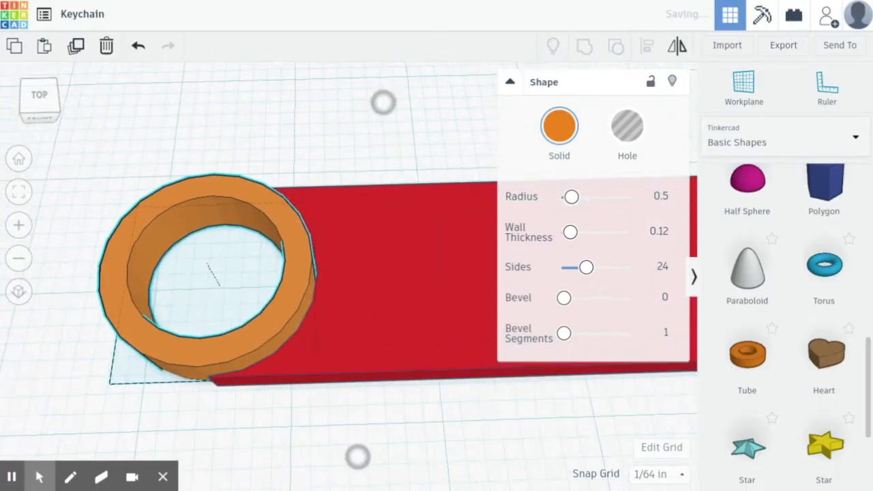
right_drag(450, 111, 460, 141)
key(Right)
key(Down)
key(Down)
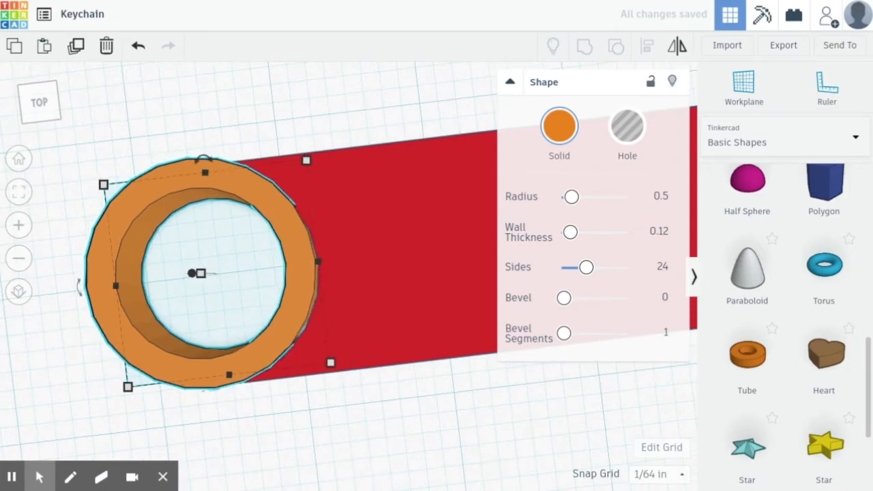
right_drag(458, 392, 650, 343)
right_drag(117, 265, 336, 110)
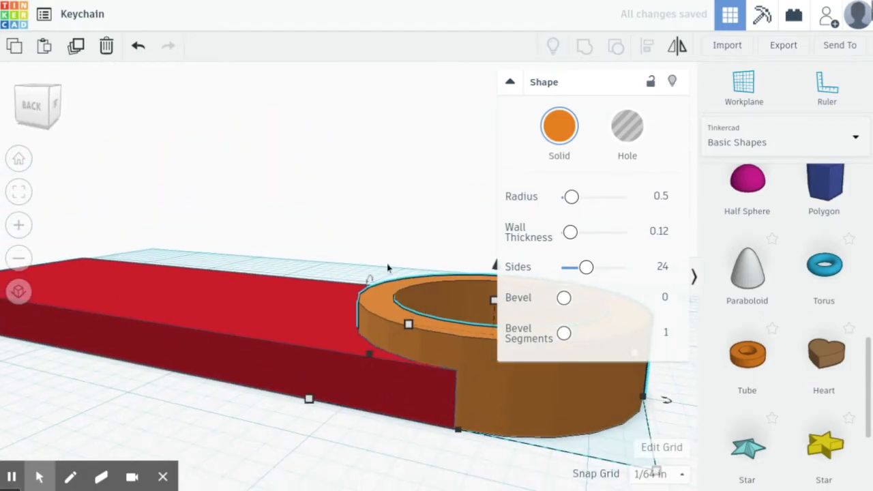
- Lower the tube's height to 0.25 to match the plate thickness
click(368, 242)
click(331, 331)
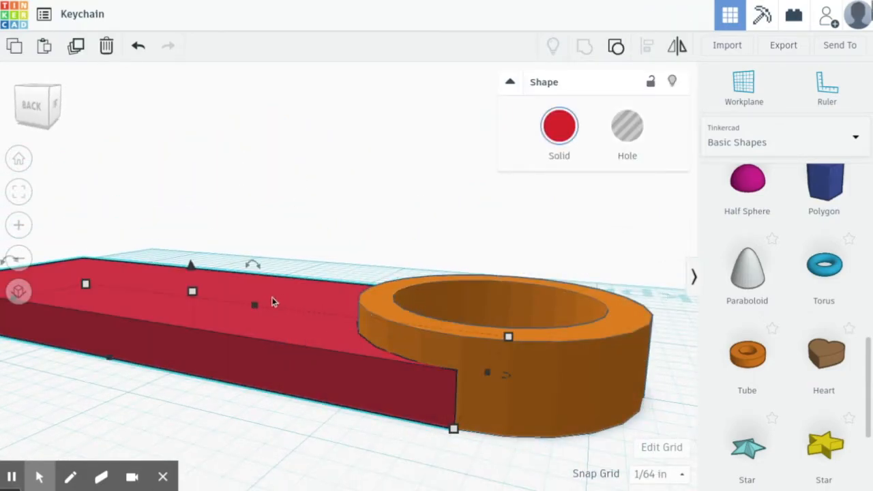
click(583, 366)
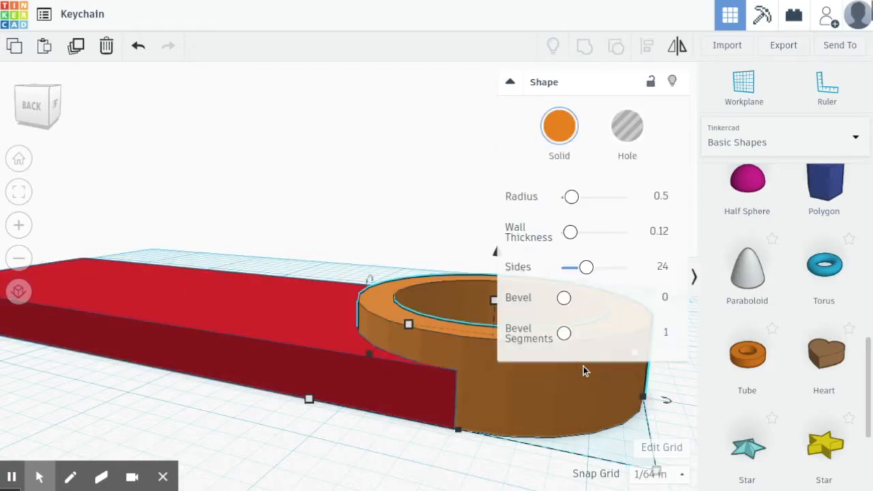
click(452, 193)
click(550, 391)
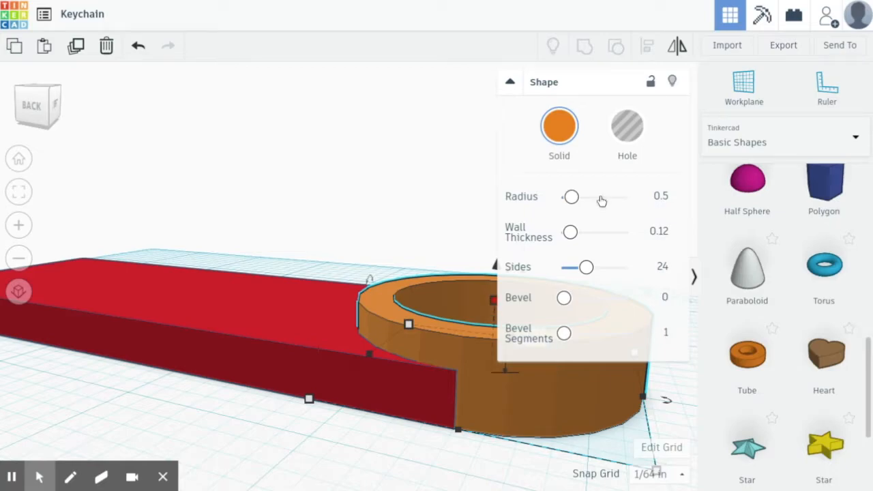
click(509, 83)
click(532, 338)
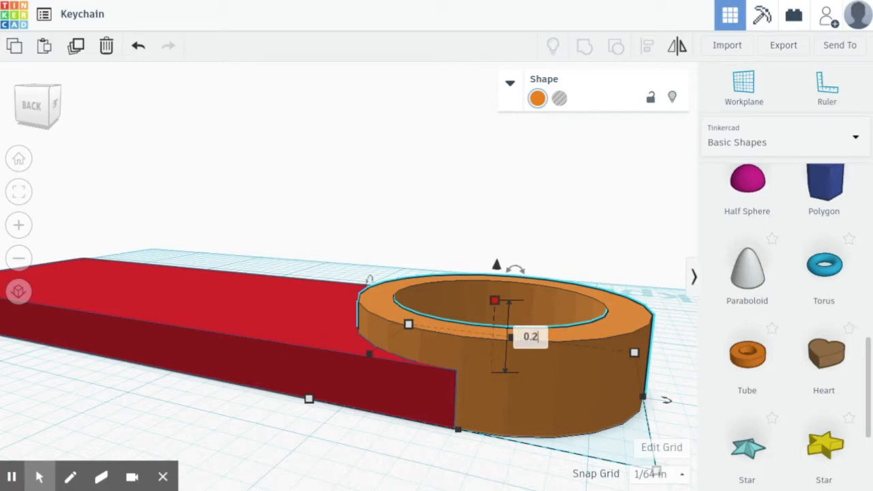
key(Return)
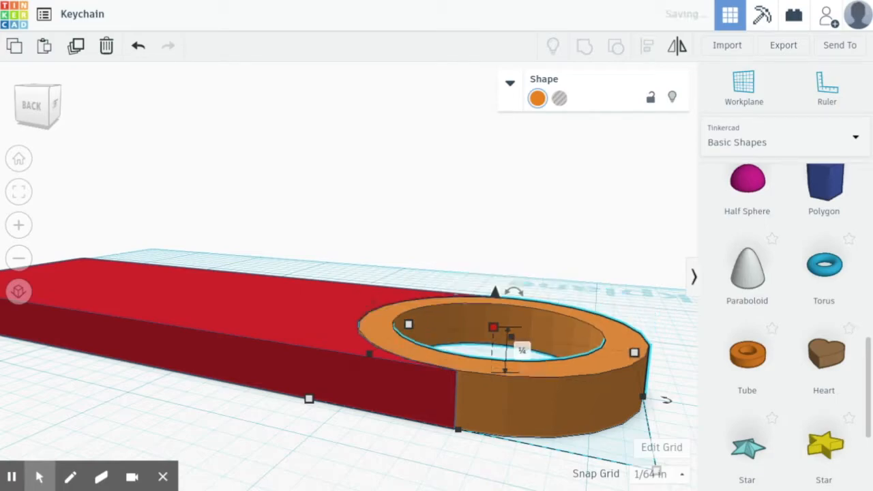
click(489, 230)
right_drag(538, 252, 328, 271)
scroll(549, 274, down, 3)
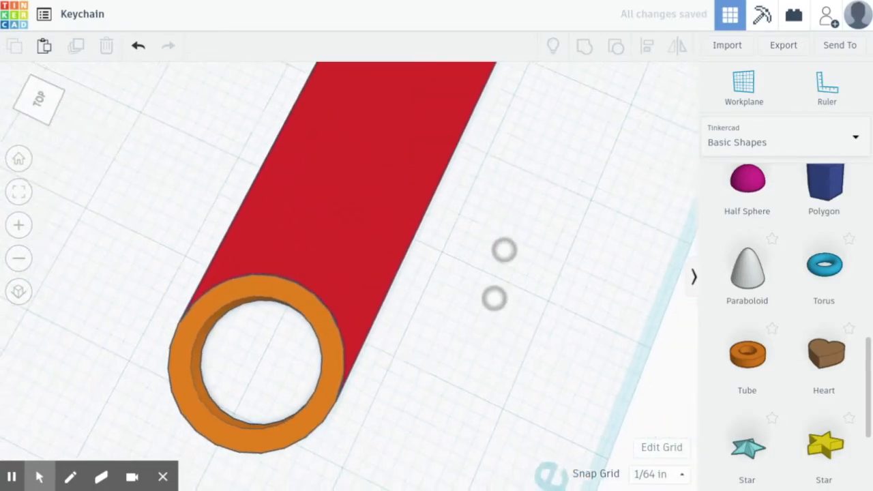
- Box-select the red plate and orange tube, Group them, and frame the keychain from above
drag(167, 179, 471, 392)
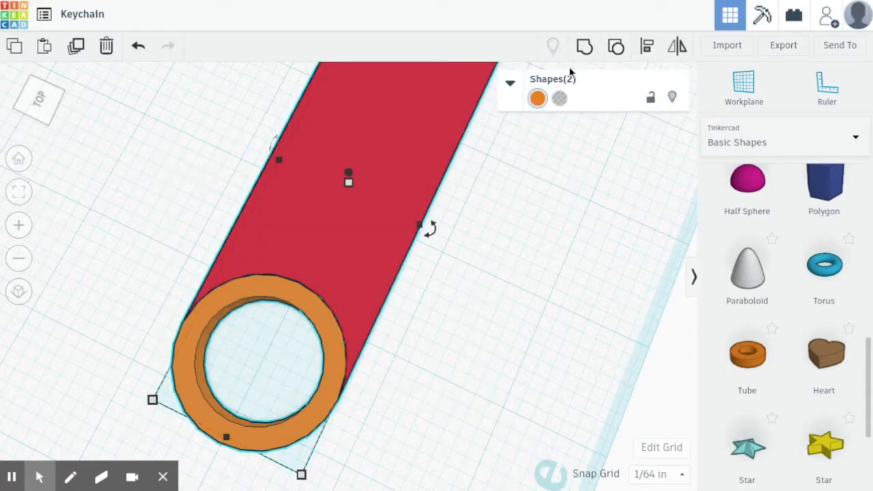
click(584, 48)
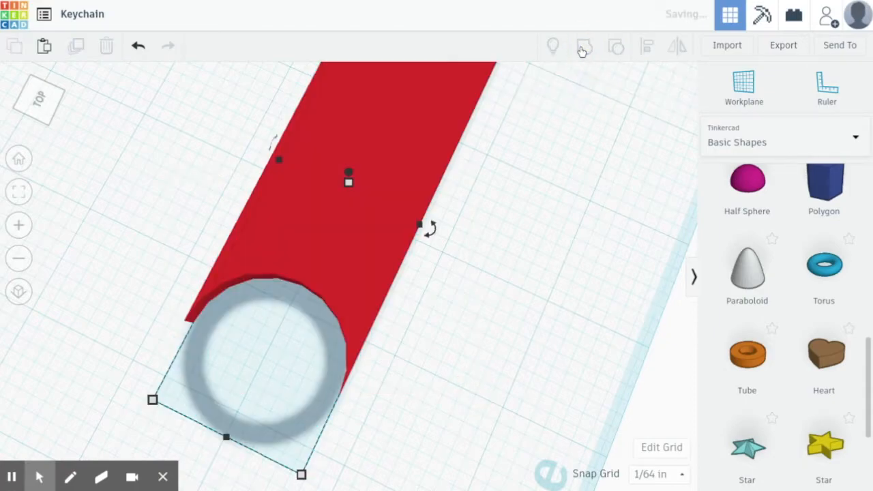
click(200, 227)
right_drag(484, 290, 386, 423)
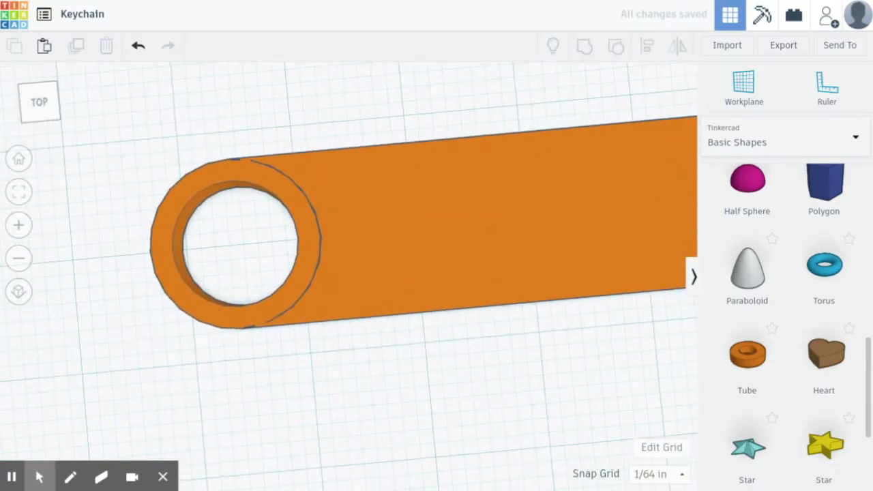
middle_drag(348, 229, 207, 263)
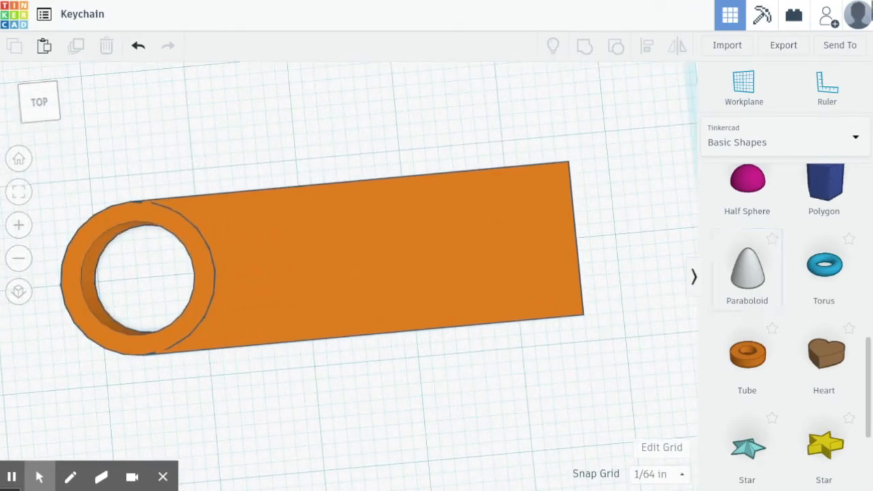
- Drag a Text shape from the Text and numbers library onto the keychain plate
scroll(831, 347, down, 5)
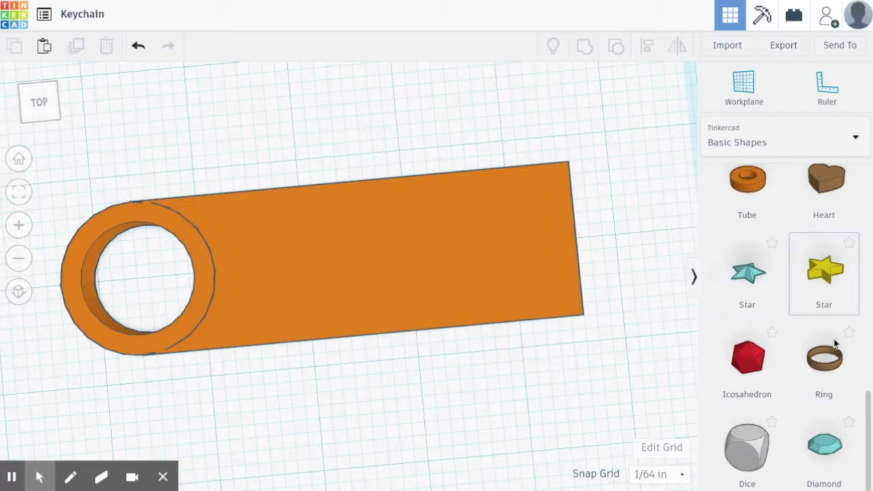
scroll(807, 401, up, 4)
scroll(794, 310, down, 5)
scroll(793, 300, up, 5)
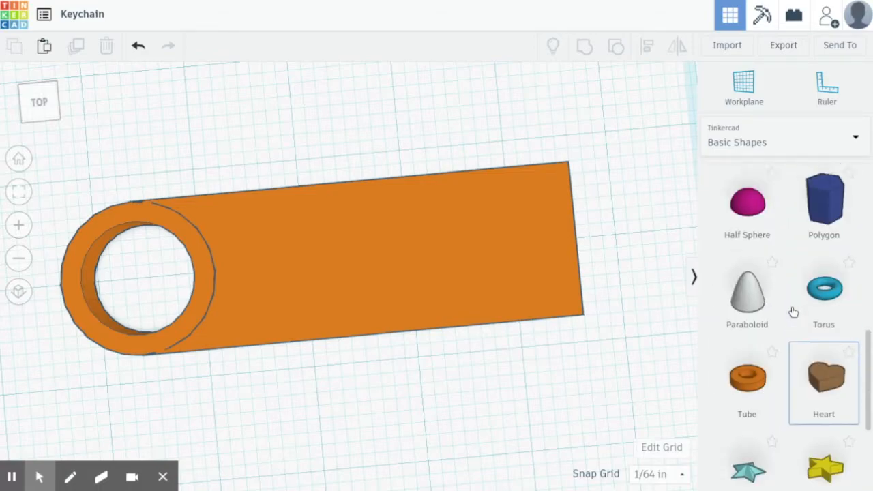
click(809, 147)
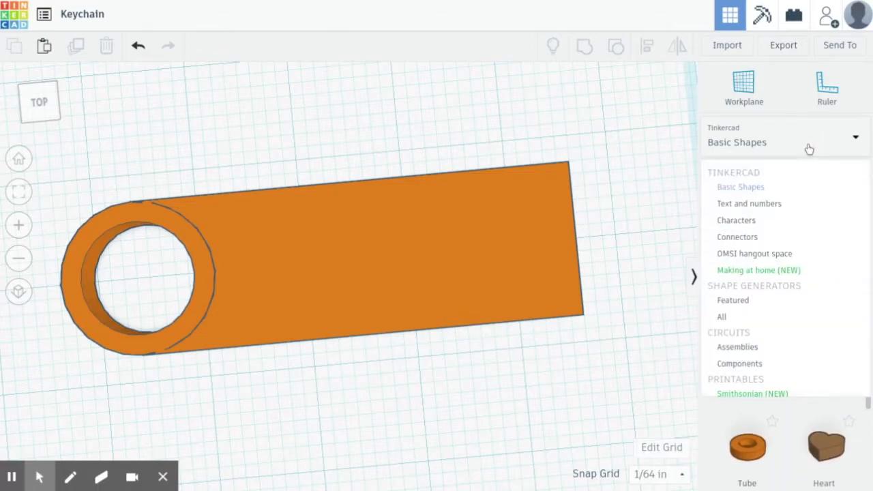
click(769, 206)
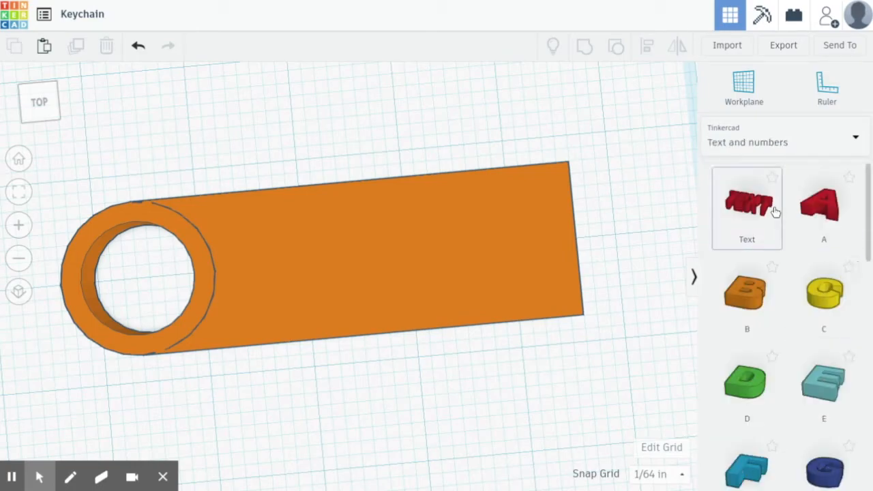
drag(745, 196, 390, 248)
- Shrink the text shape and move it toward the plate's middle
click(390, 254)
drag(575, 176, 465, 234)
drag(335, 276, 390, 262)
- Change the lettering's wording to 'Text' and set its font to Sans Mono
click(511, 85)
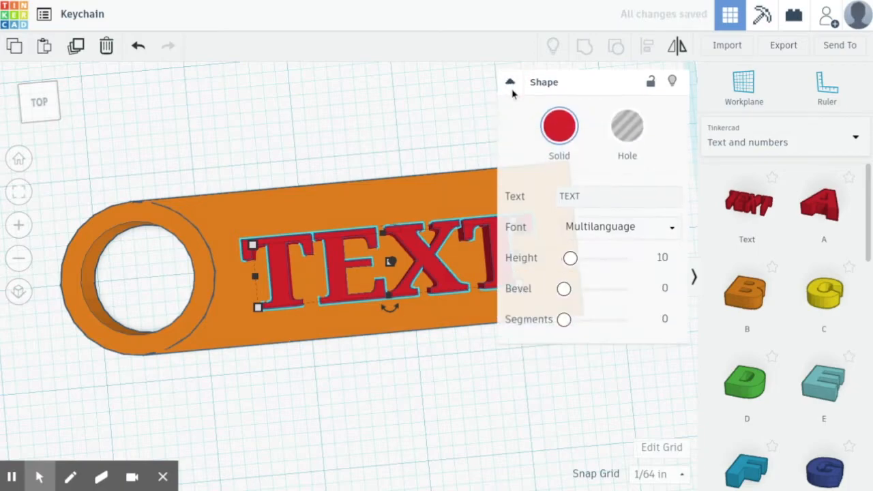
click(590, 196)
key(BackSpace)
key(BackSpace)
key(BackSpace)
key(BackSpace)
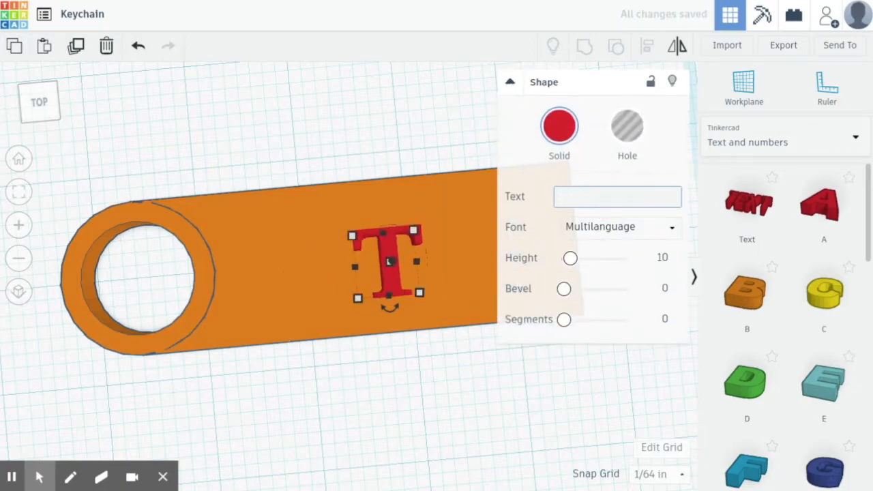
text(ext)
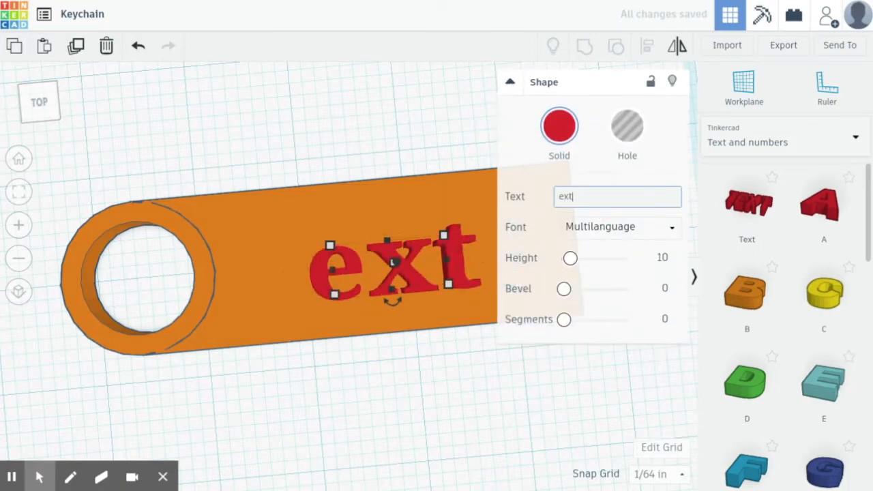
key(BackSpace)
key(BackSpace)
key(BackSpace)
text(k)
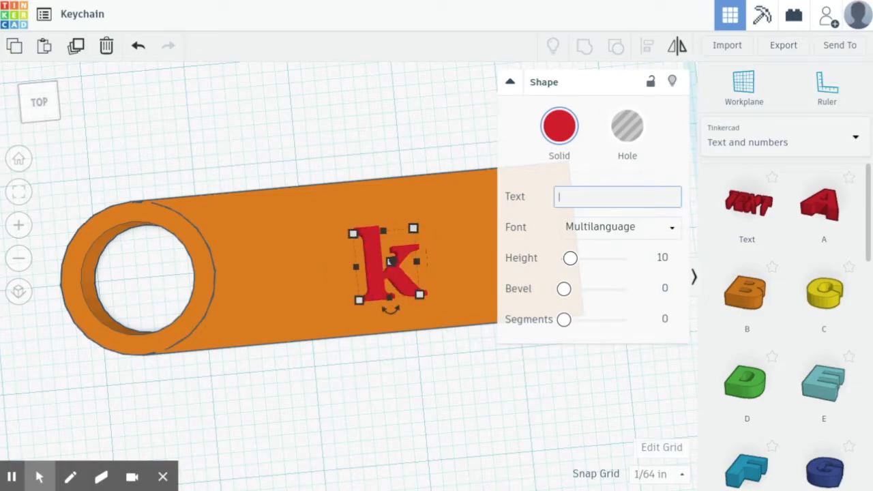
text(text)
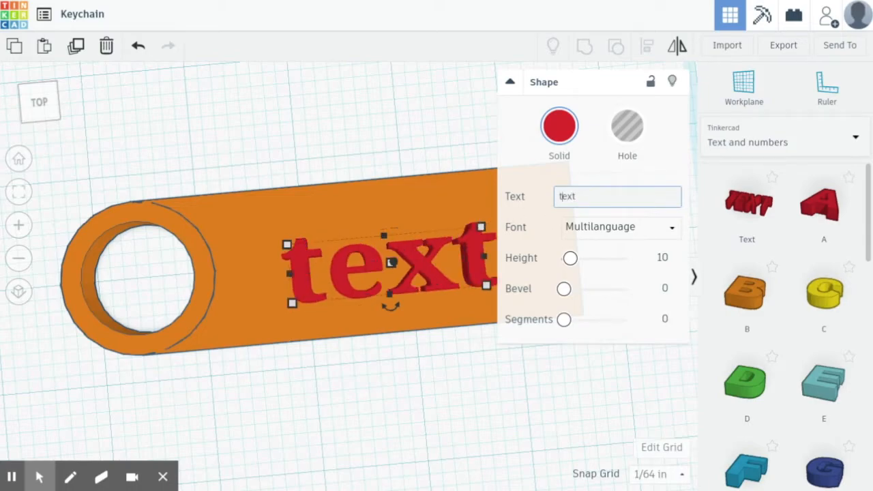
key(BackSpace)
text(T)
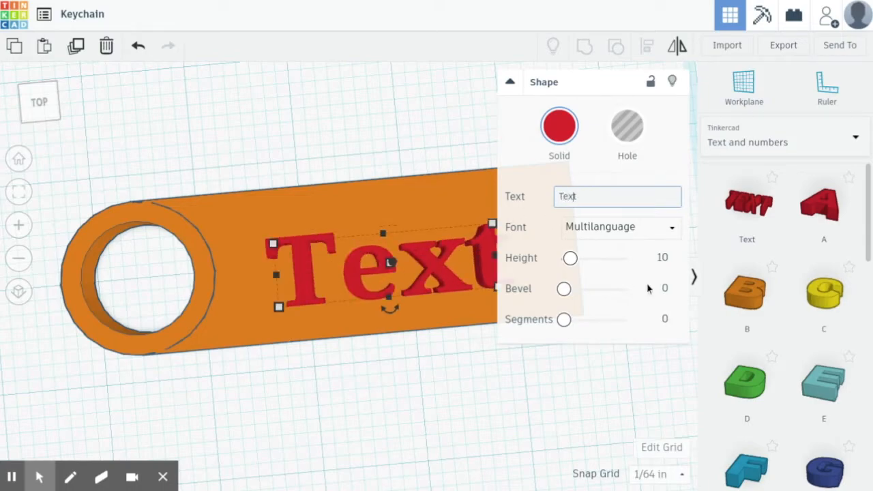
click(670, 231)
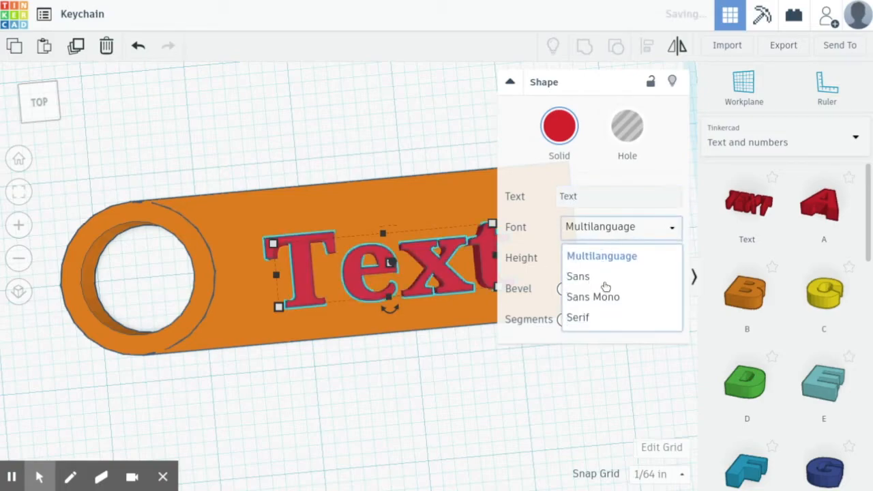
click(634, 302)
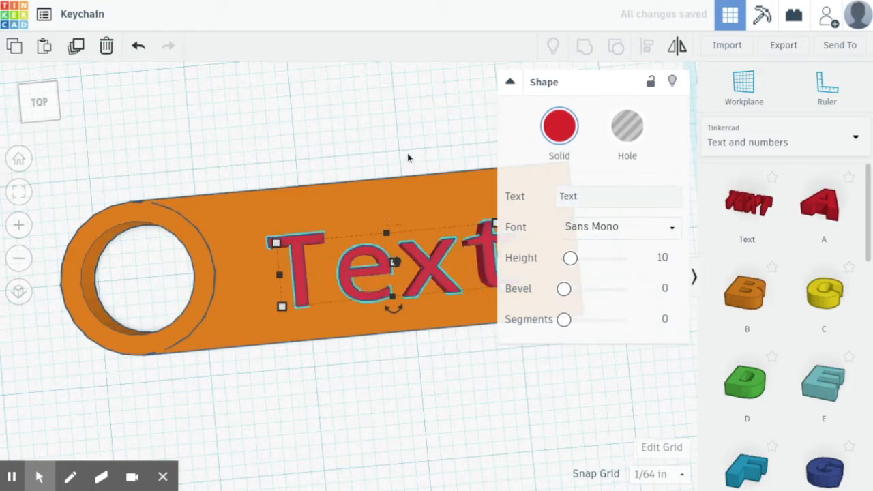
- Set the lettering height to 8.34, nudge it up and left, and view from the front
mouse_move(570, 259)
mouse_down()
mouse_move(627, 257)
mouse_move(484, 265)
mouse_move(576, 267)
mouse_move(567, 258)
mouse_up()
click(276, 133)
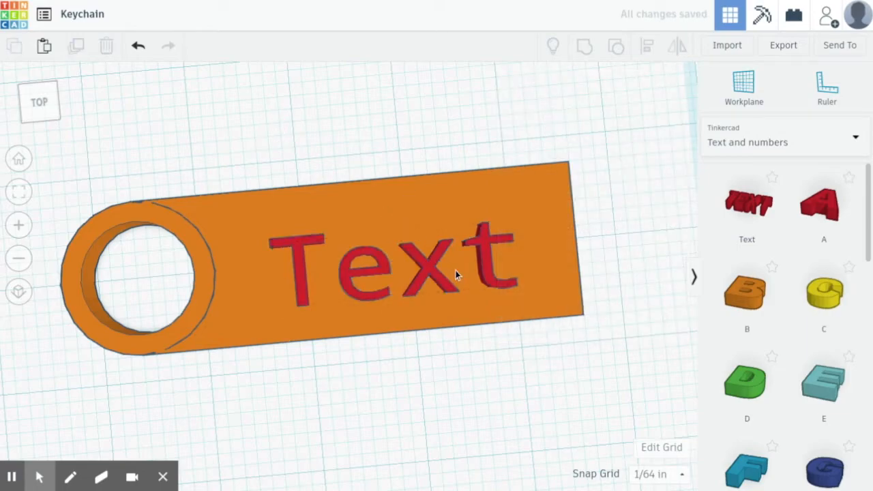
drag(487, 278, 439, 229)
click(387, 165)
mouse_move(389, 164)
right_down()
mouse_move(341, 320)
mouse_move(325, 266)
mouse_move(214, 262)
mouse_move(187, 366)
mouse_move(318, 380)
mouse_move(371, 311)
mouse_move(378, 154)
right_up()
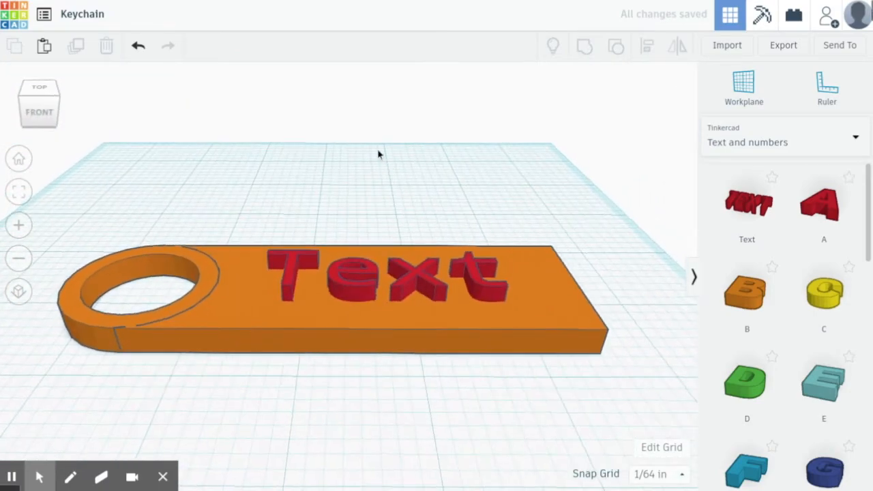
click(351, 288)
- Convert the raised 'Text' lettering to a hole and lower it into the orange plate
drag(382, 234, 384, 164)
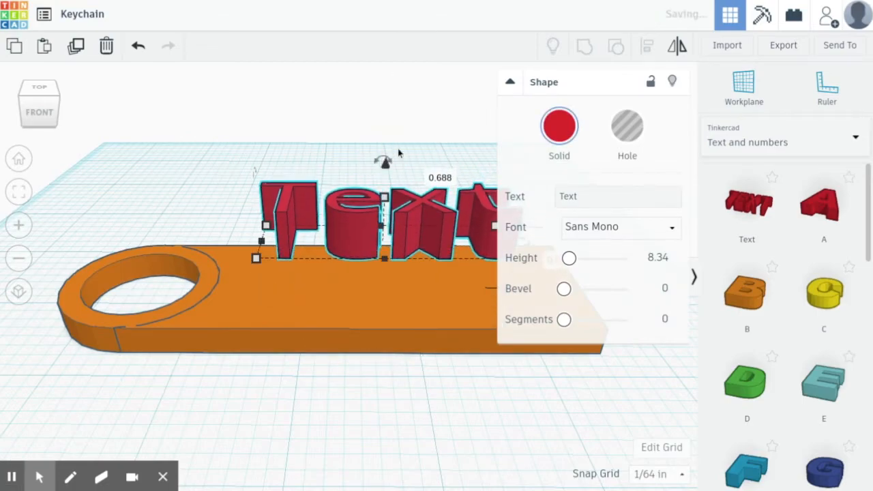
click(635, 134)
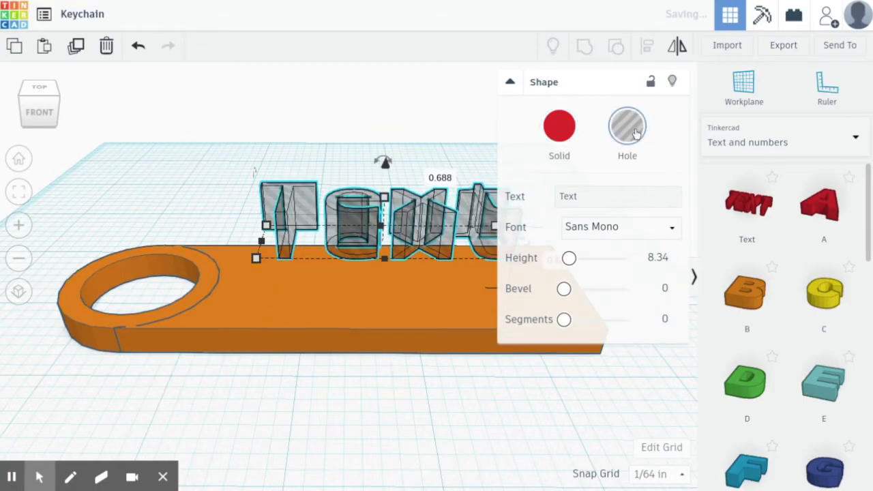
click(343, 132)
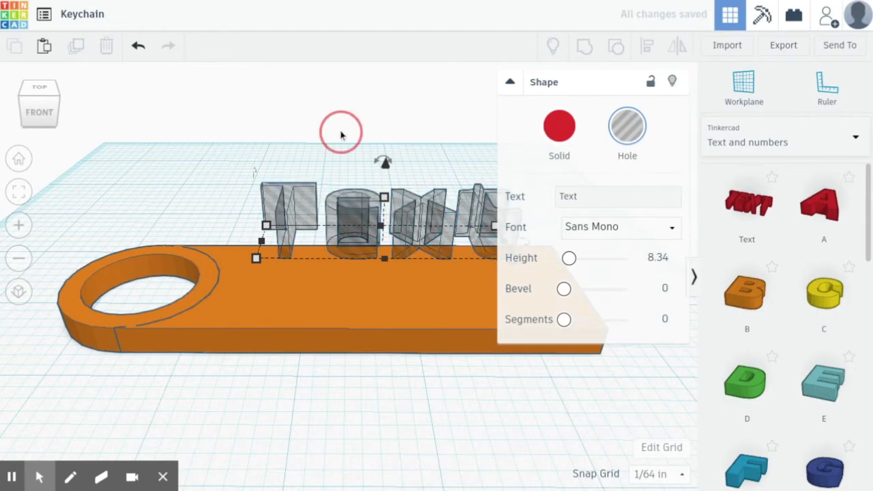
click(435, 222)
drag(384, 162, 440, 256)
right_drag(246, 157, 221, 292)
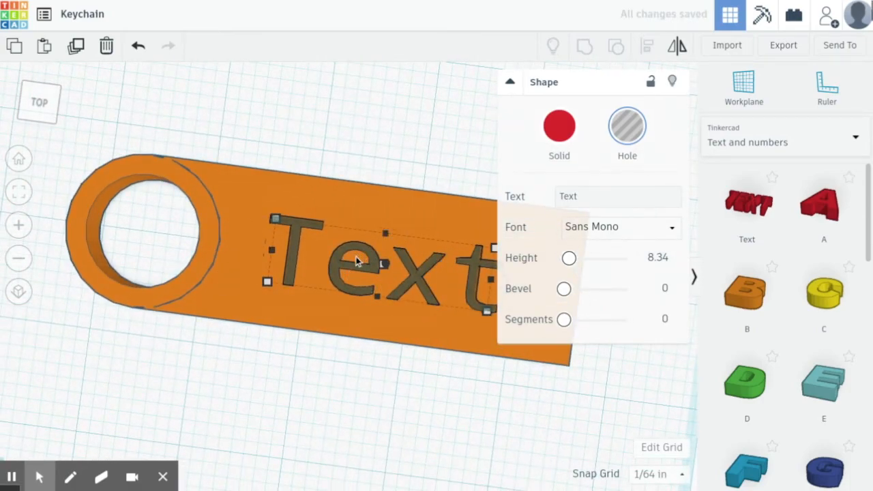
- Fine-tune the hole lettering's position and engraving depth within the plate
key(Escape)
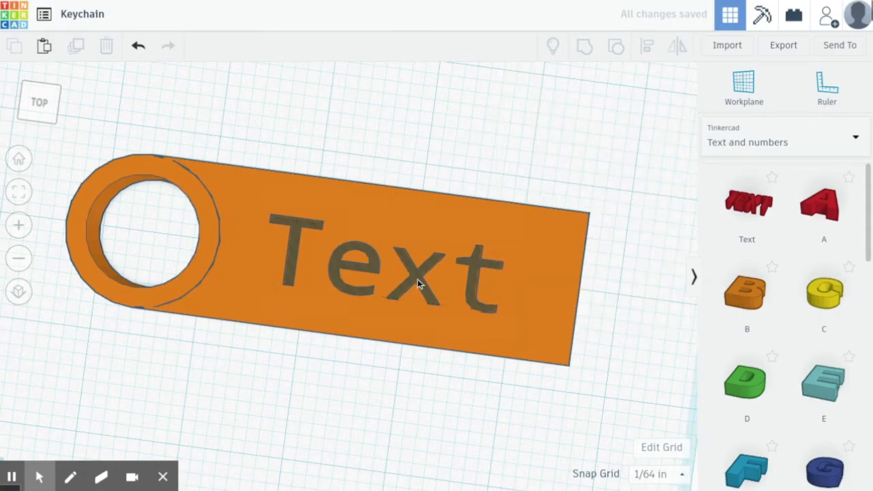
click(417, 280)
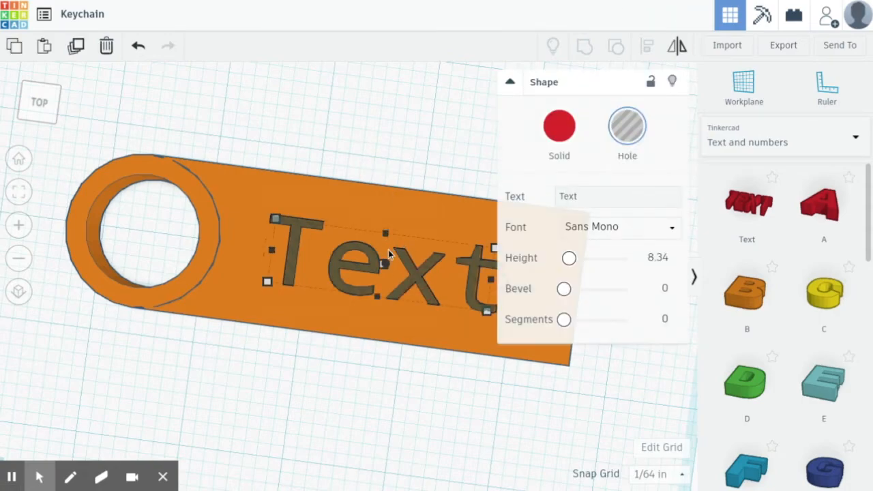
drag(384, 266, 387, 264)
key(Escape)
right_drag(418, 384, 423, 289)
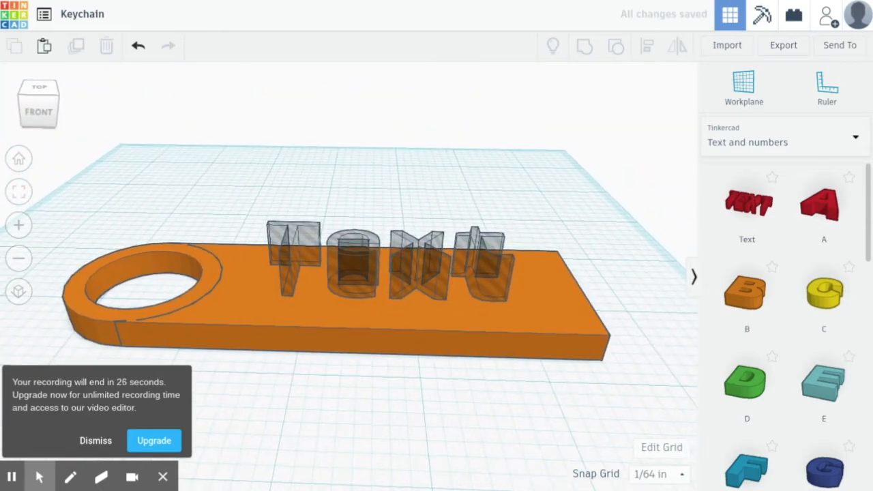
click(437, 286)
drag(383, 209, 384, 213)
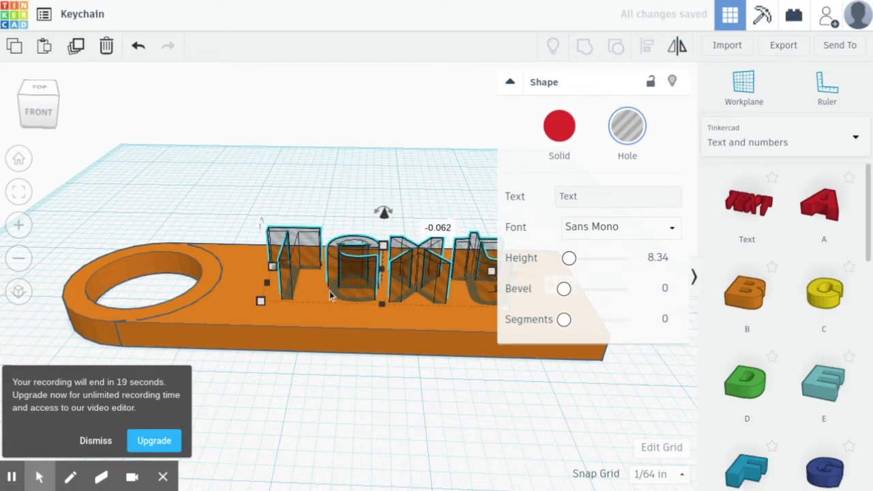
click(331, 422)
right_drag(462, 185, 460, 266)
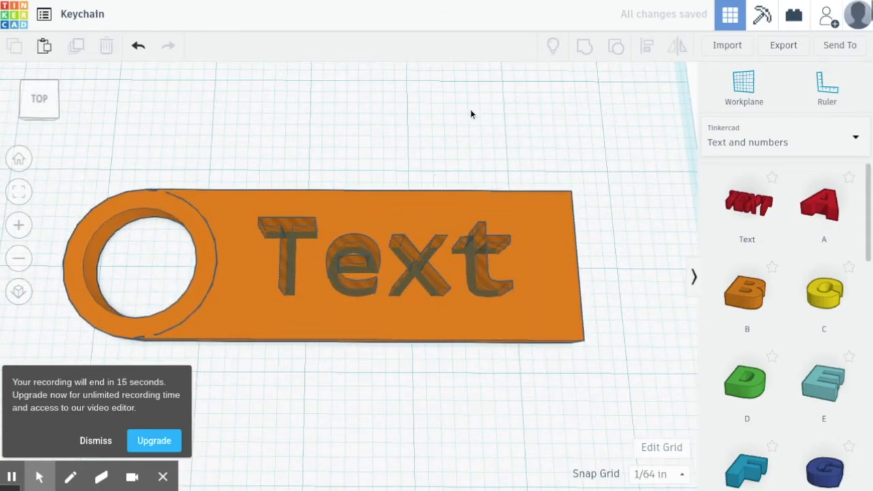
- Group the orange plate with the hole lettering into one engraved shape
drag(471, 114, 374, 354)
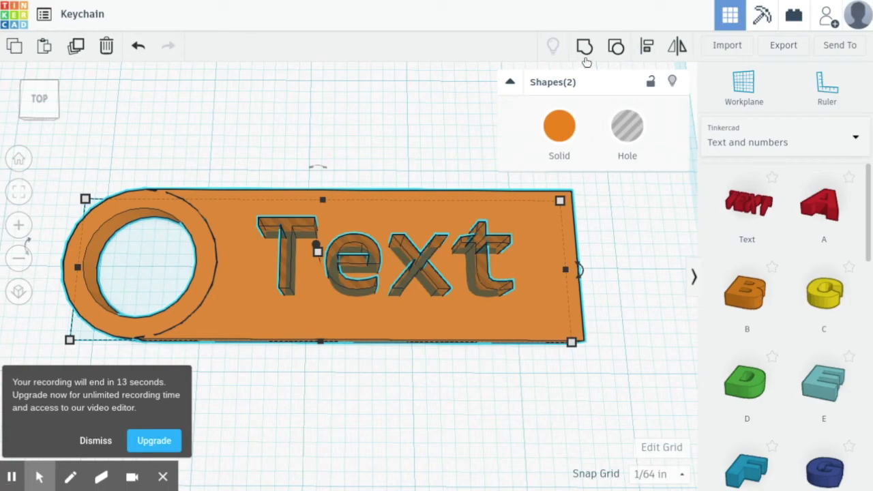
click(586, 48)
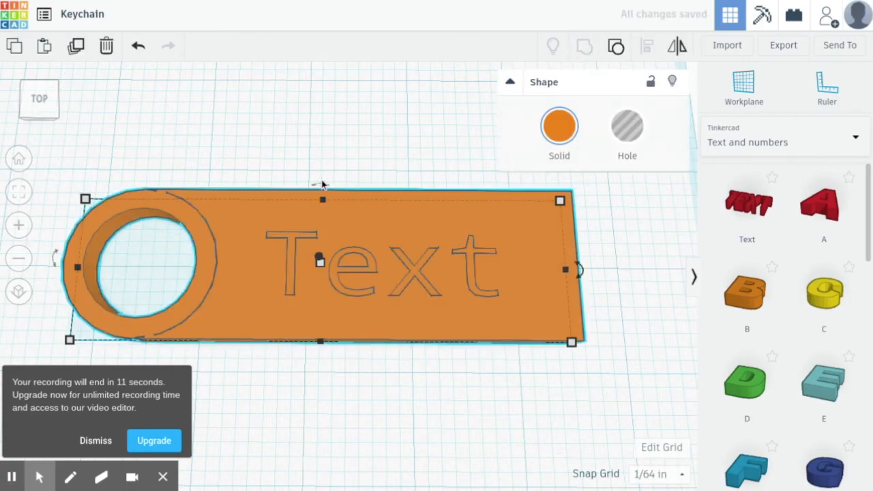
click(304, 138)
scroll(271, 255, down, 4)
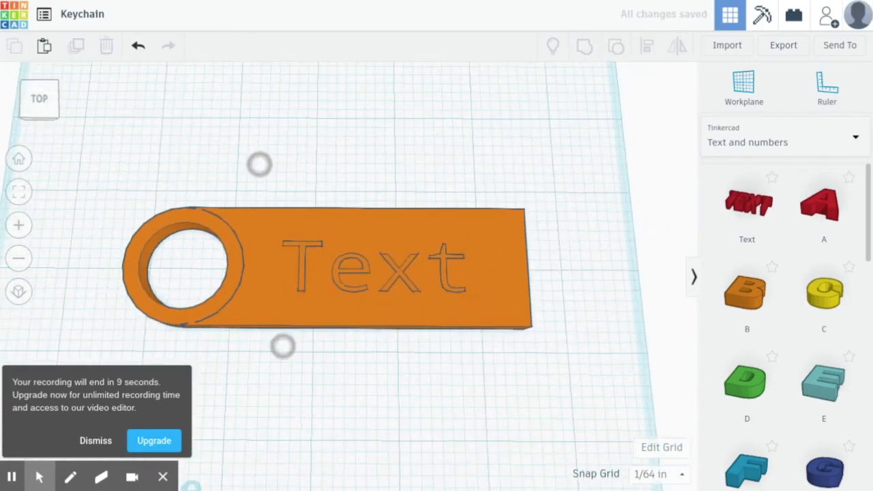